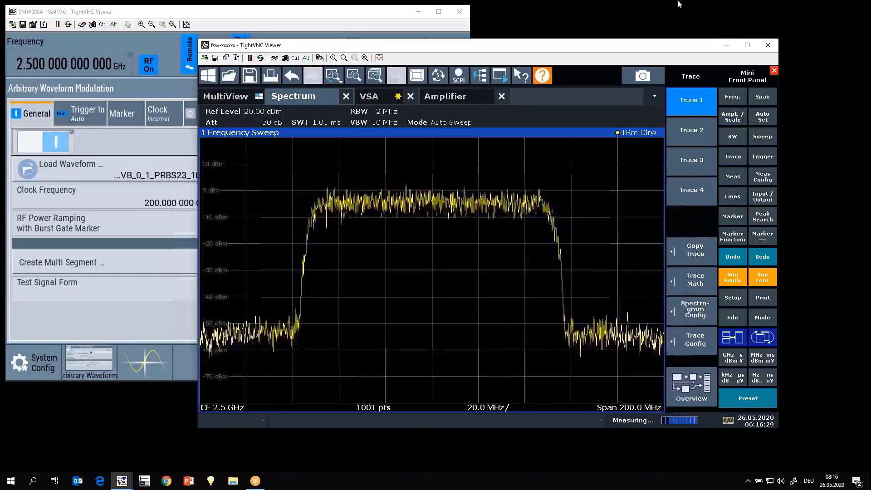
# Switch to the Amplifier measurement and briefly enlarge the AM/AM and Phase Deviation plots.
pyautogui.click(464, 103)
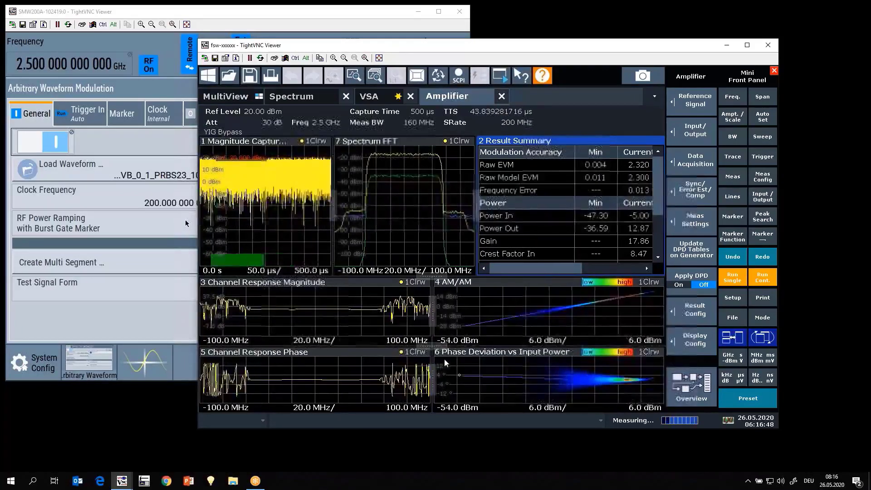
pyautogui.doubleClick(552, 339)
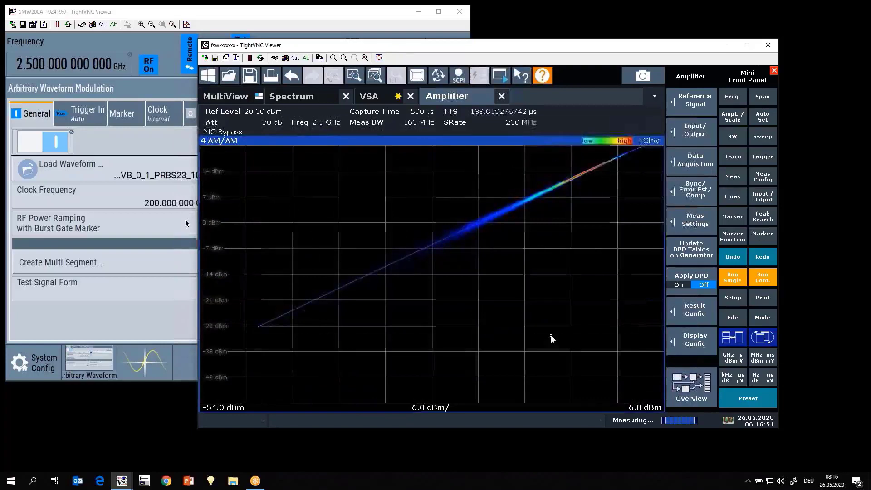
pyautogui.doubleClick(552, 339)
pyautogui.doubleClick(567, 377)
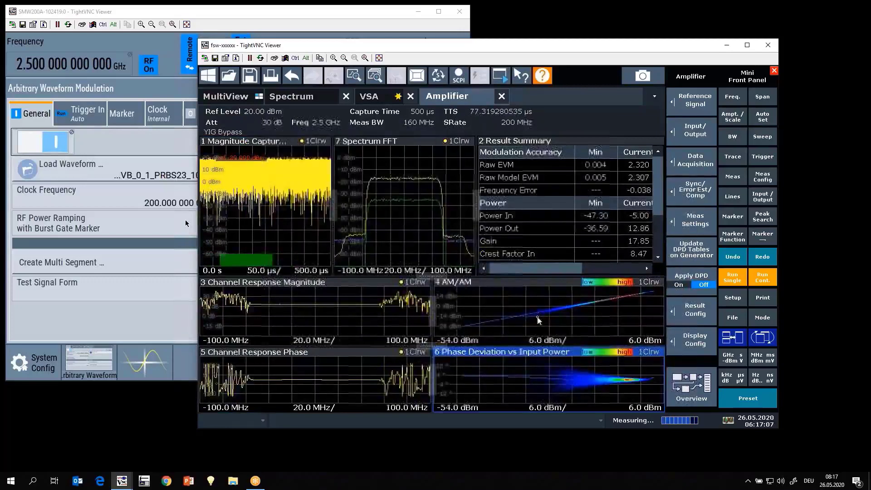
# Zoom the Channel Response Magnitude onto its flat in-band part near 17.8 dB, then restore the split view.
pyautogui.doubleClick(295, 314)
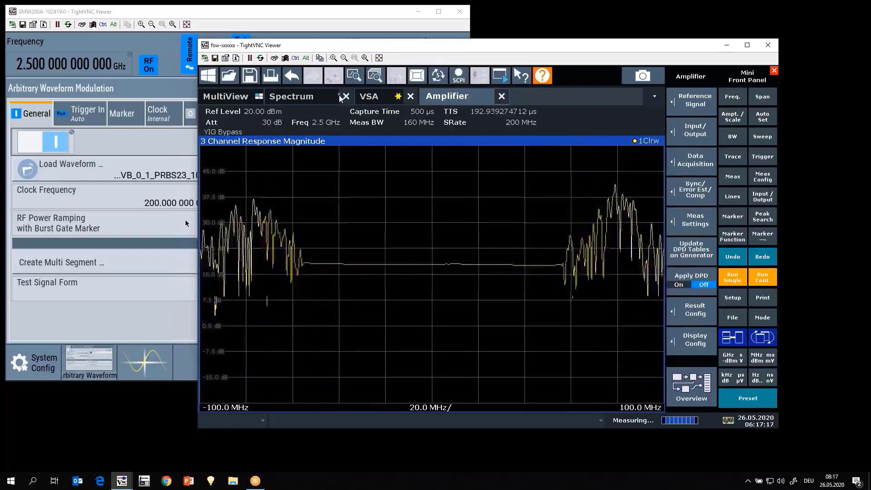
pyautogui.click(359, 76)
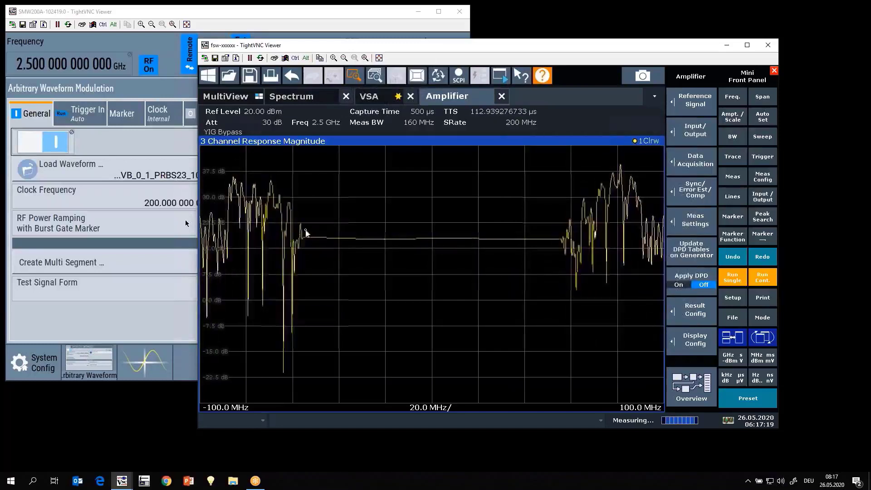
pyautogui.moveTo(306, 233)
pyautogui.mouseDown()
pyautogui.moveTo(576, 249)
pyautogui.moveTo(550, 249)
pyautogui.moveTo(561, 249)
pyautogui.mouseUp()
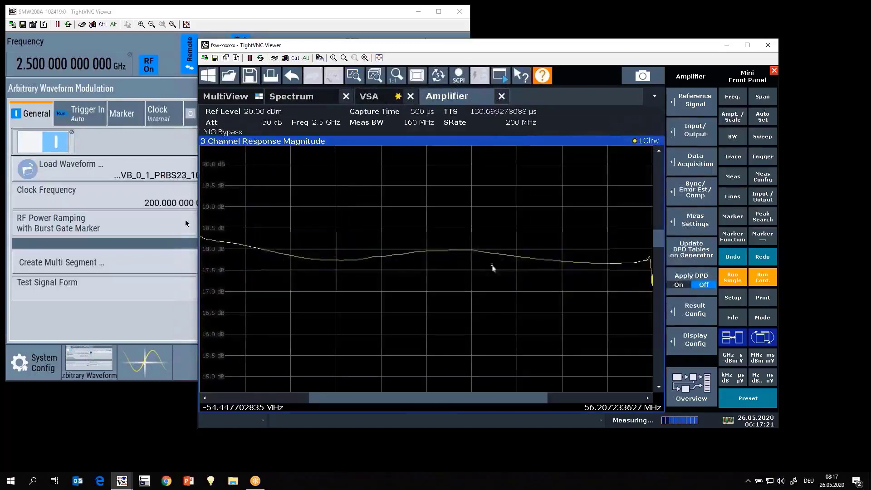
pyautogui.doubleClick(366, 338)
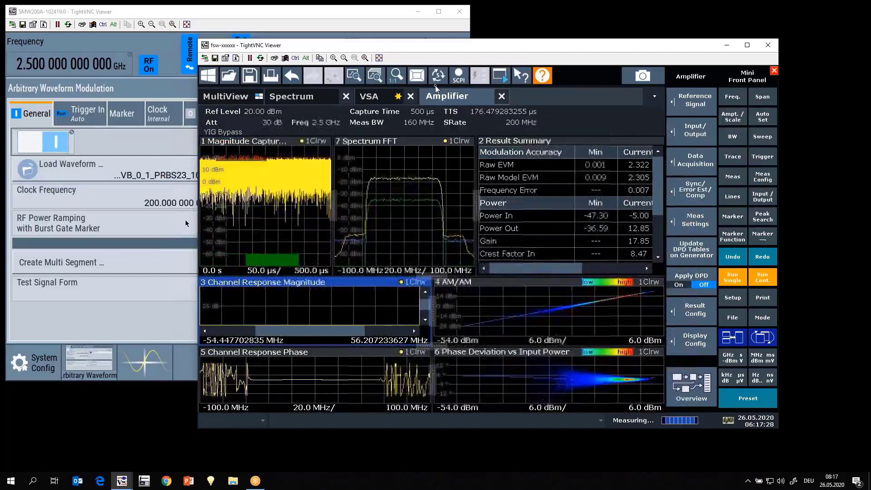
# Reset the channel response to 1:1 full span and maximize the Result Summary showing 2.319 % raw EVM.
pyautogui.click(398, 79)
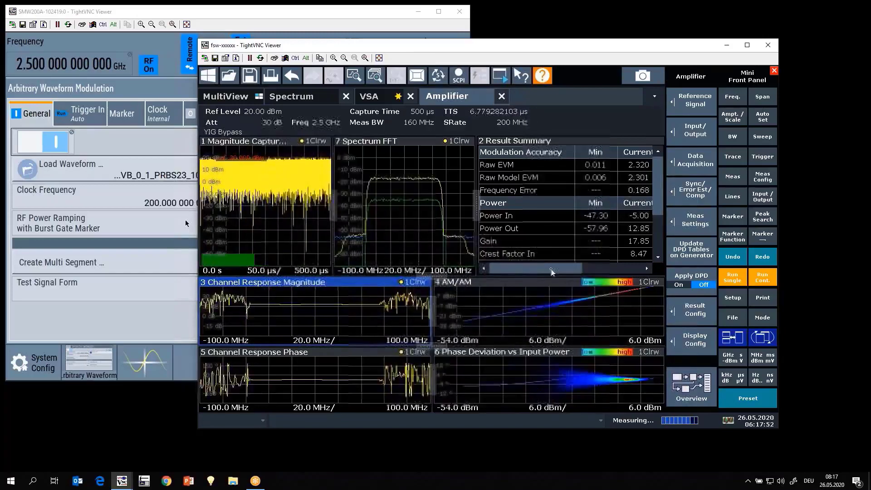
pyautogui.click(567, 222)
pyautogui.doubleClick(567, 222)
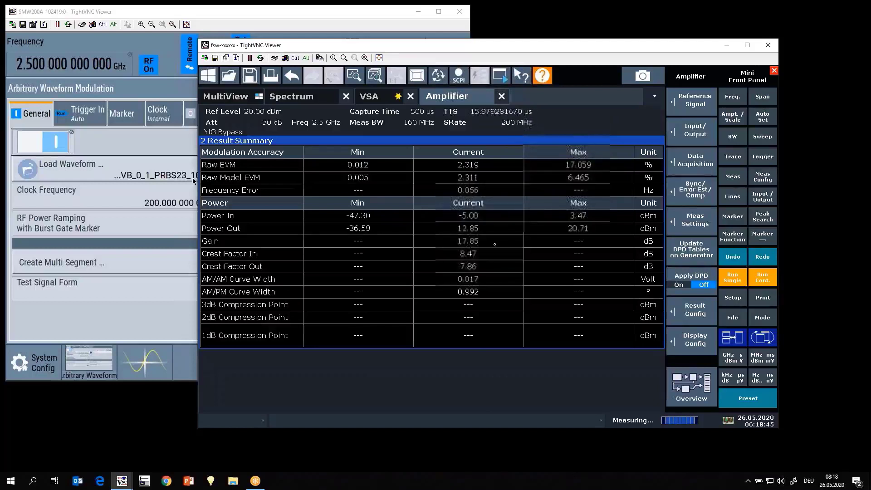
# Check the Reference Signal settings, restore the multi-window layout and enter SmartGrid to rearrange windows.
pyautogui.click(699, 106)
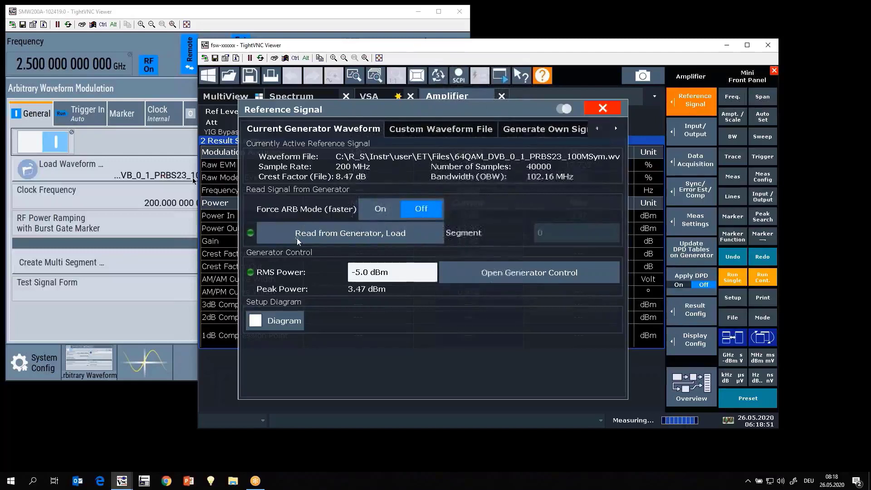
pyautogui.click(614, 109)
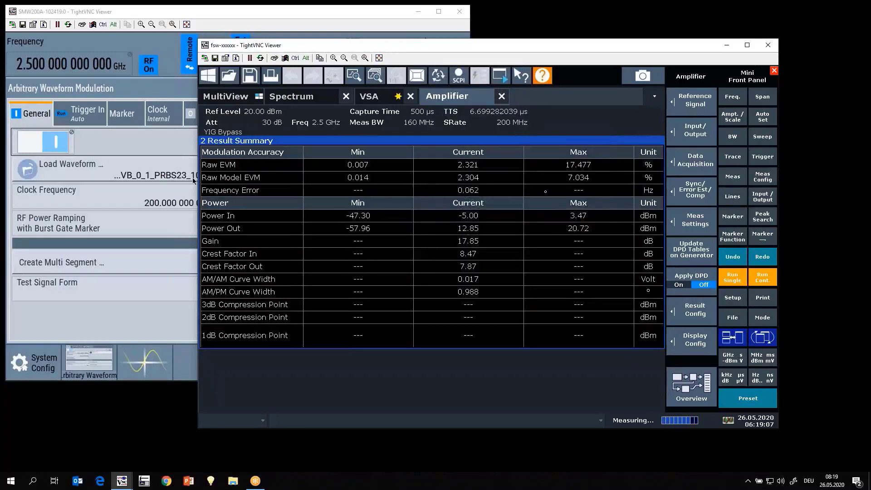
pyautogui.doubleClick(545, 192)
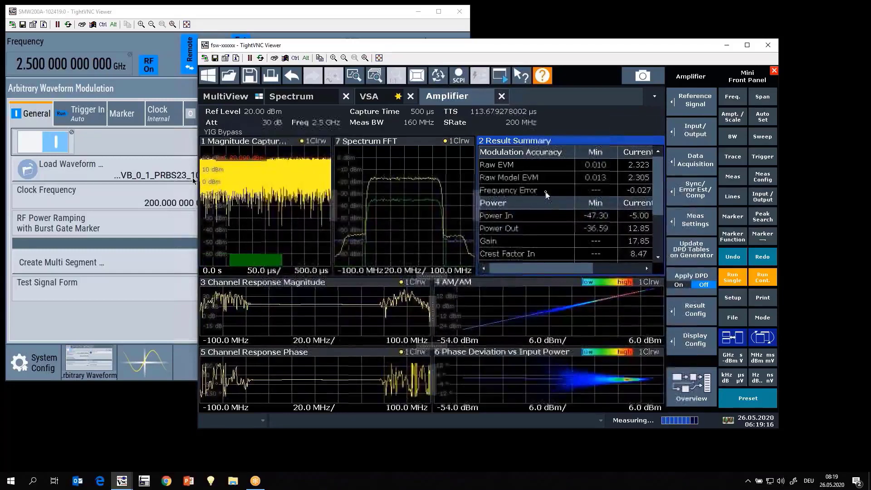
pyautogui.click(695, 339)
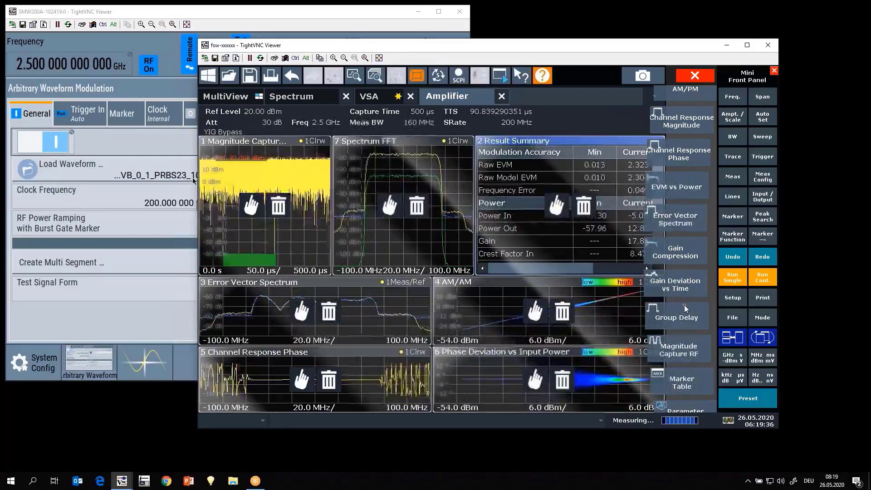
# Swap Channel Response Phase for EVM vs Input Power in SmartGrid and maximize that plot.
pyautogui.moveTo(670, 281); pyautogui.dragTo(360, 366)
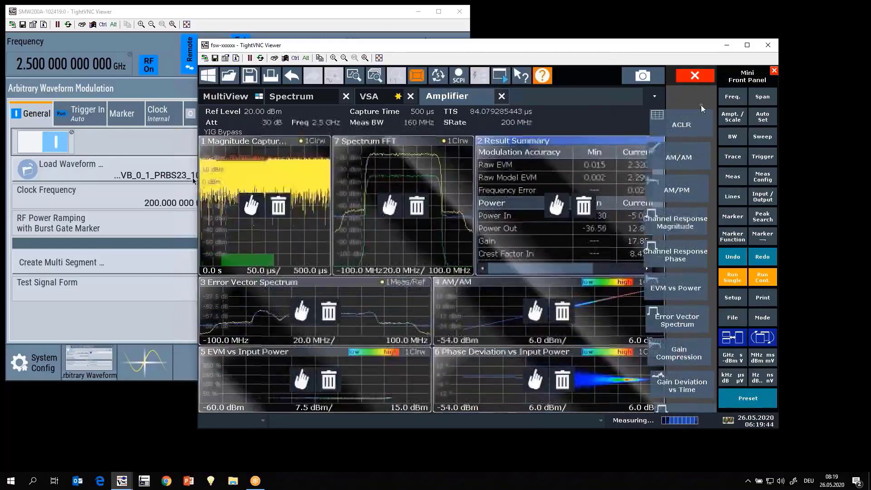
pyautogui.click(692, 80)
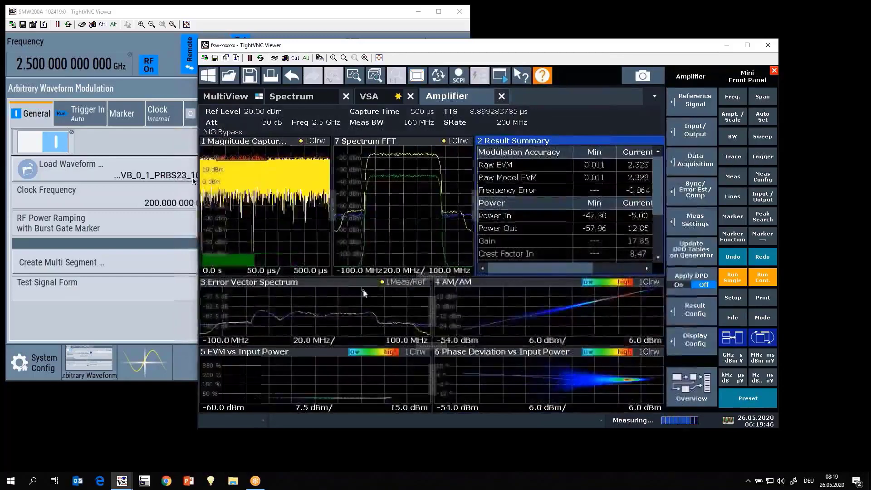
pyautogui.doubleClick(351, 307)
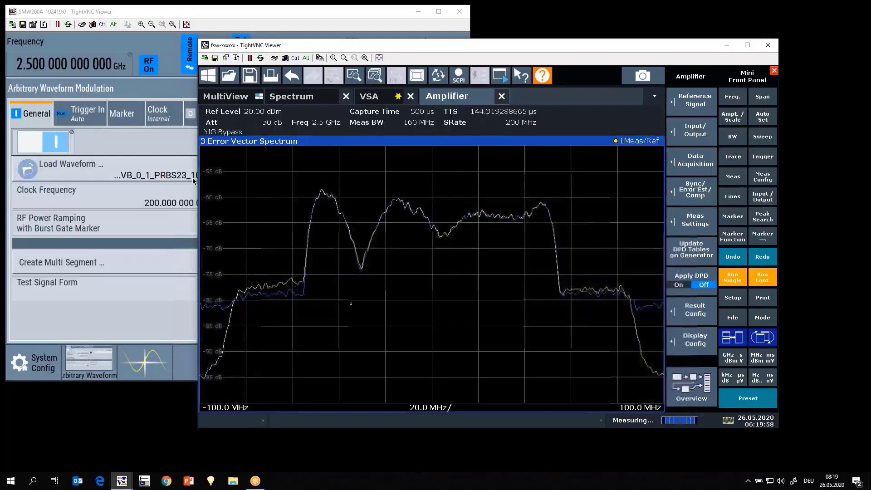
pyautogui.doubleClick(350, 304)
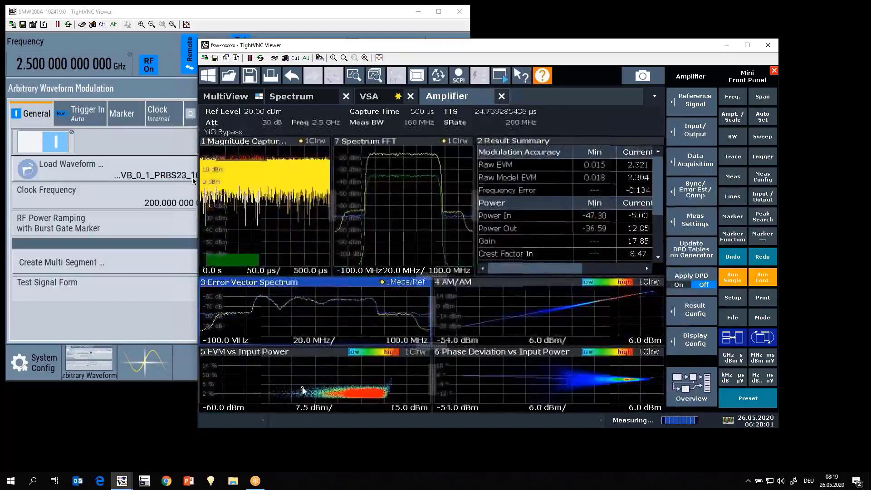
pyautogui.doubleClick(304, 390)
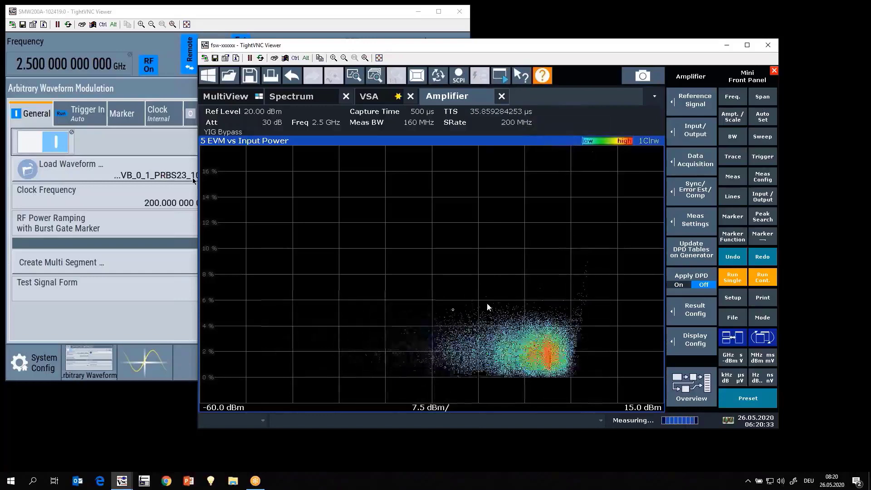
# Replace the AM/AM window with Raw EVM in SmartGrid and return to the split view.
pyautogui.click(686, 339)
pyautogui.moveTo(677, 316); pyautogui.dragTo(622, 290)
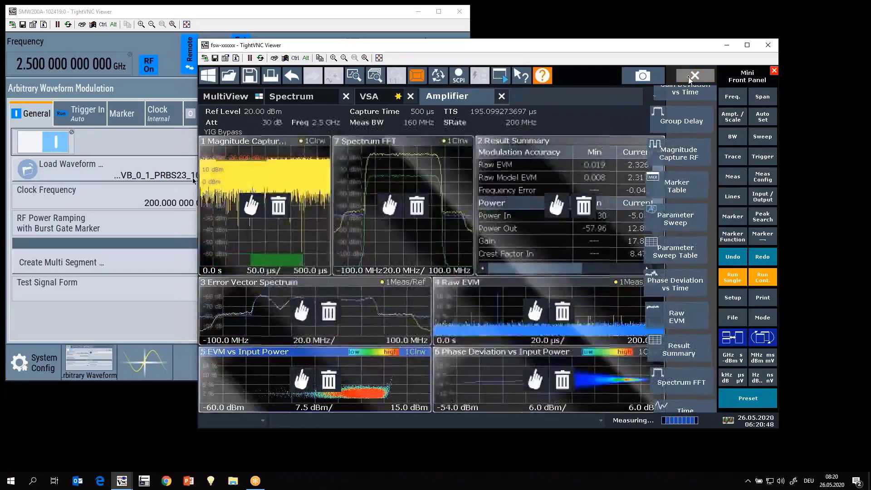
pyautogui.press('Escape')
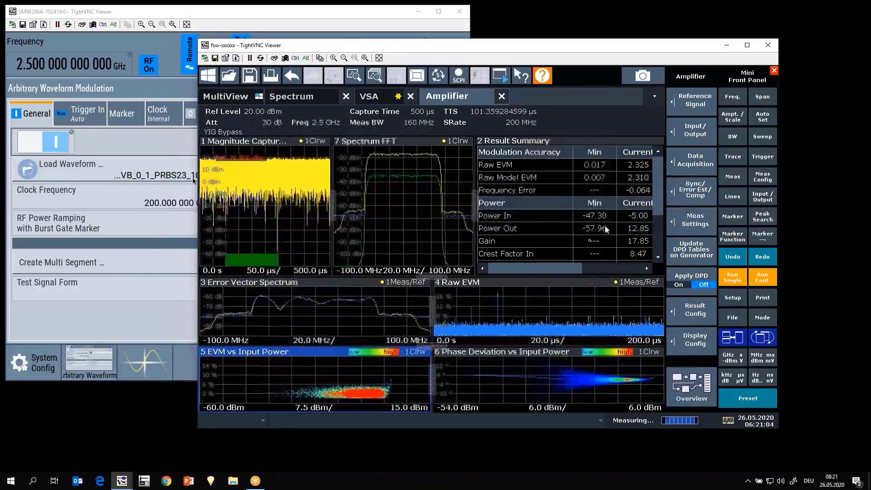
pyautogui.moveTo(558, 269); pyautogui.dragTo(577, 269)
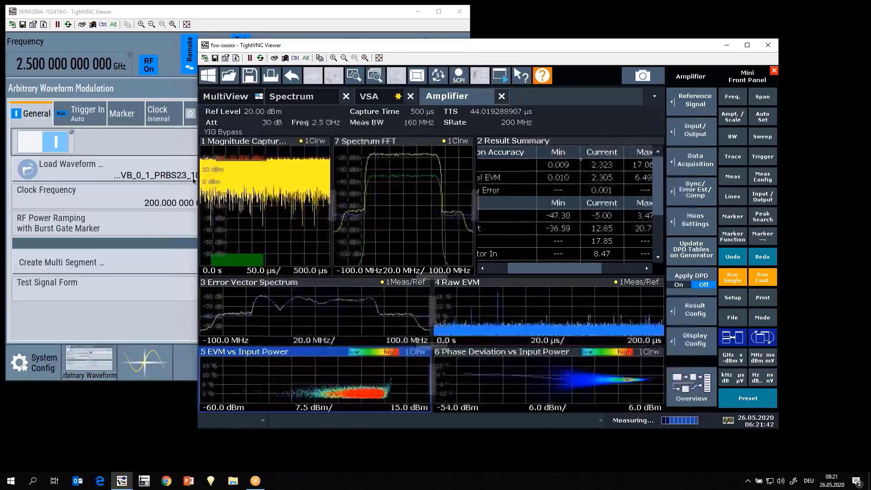
# Switch to the VSA channel to view its 64QAM constellation at 2.15 % EVM RMS.
pyautogui.click(380, 99)
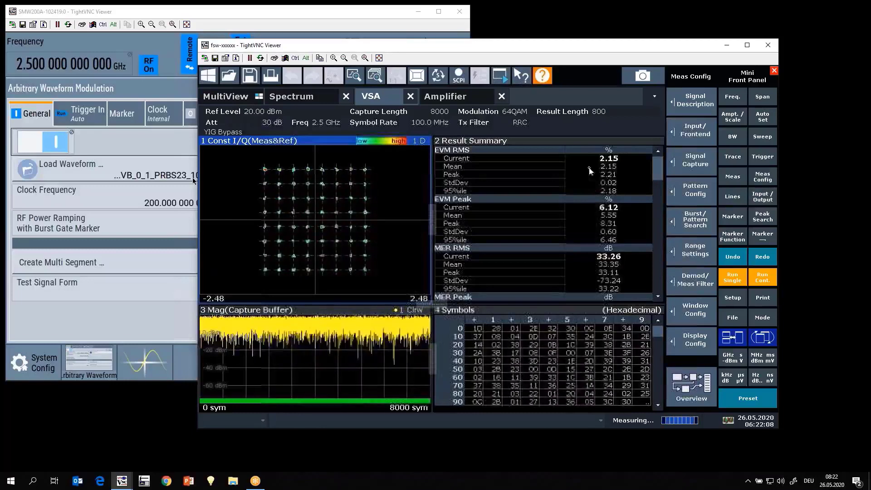
# Switch back to the Amplifier channel showing about 2.33 % raw EVM and 17.85 dB gain.
pyautogui.click(470, 96)
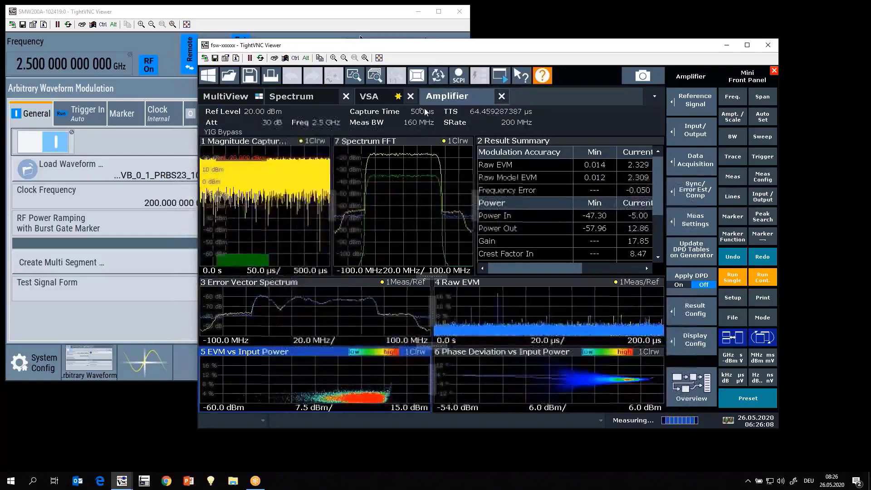
# Switch to the VSA channel to read its EVM RMS of about 2.18 %.
pyautogui.click(382, 101)
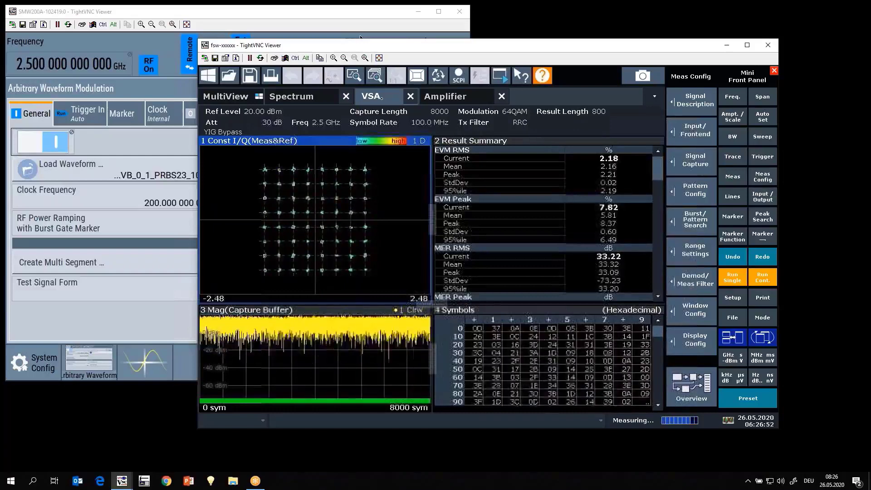
# Return to the Amplifier channel reading about 2.33 % raw EVM and 12.86 dBm output.
pyautogui.click(445, 96)
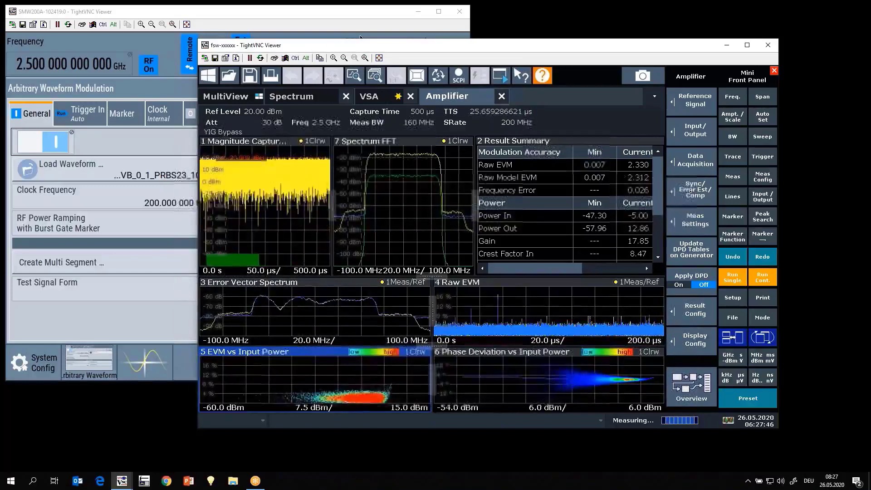
# Train a new equalizer on the current I/Q data and apply it, dropping raw EVM to about 0.47 %.
pyautogui.click(708, 190)
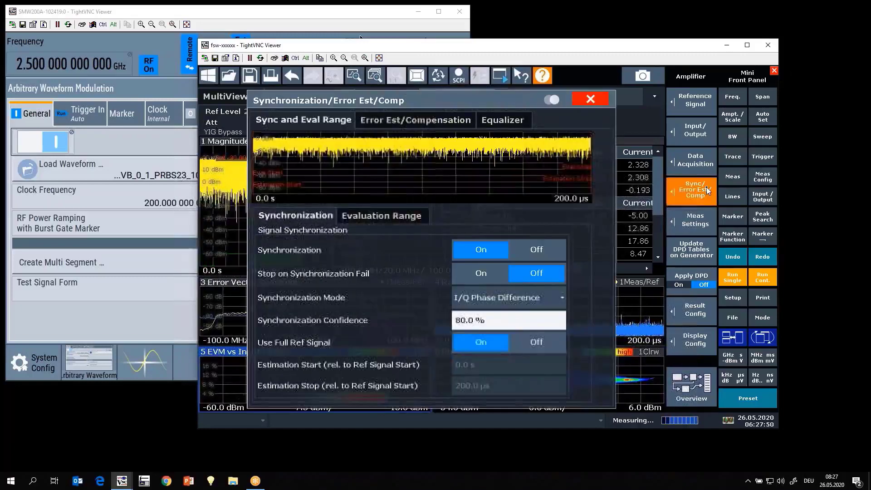
pyautogui.click(518, 123)
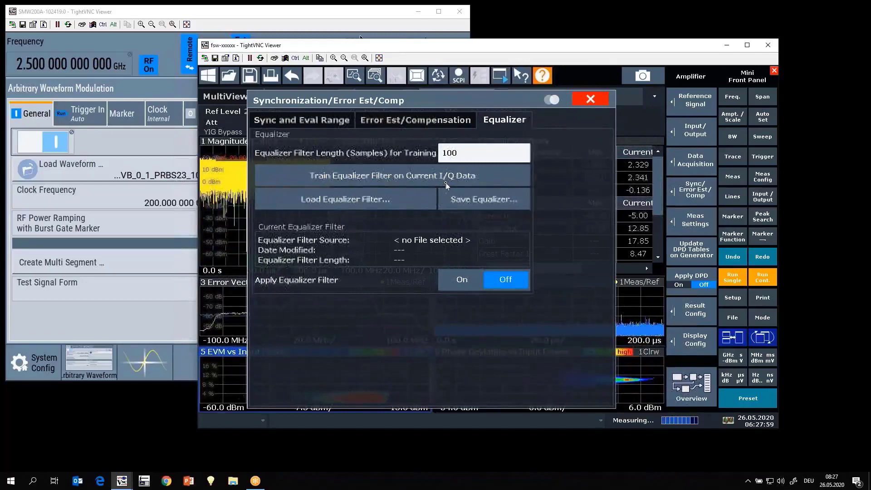
pyautogui.click(446, 185)
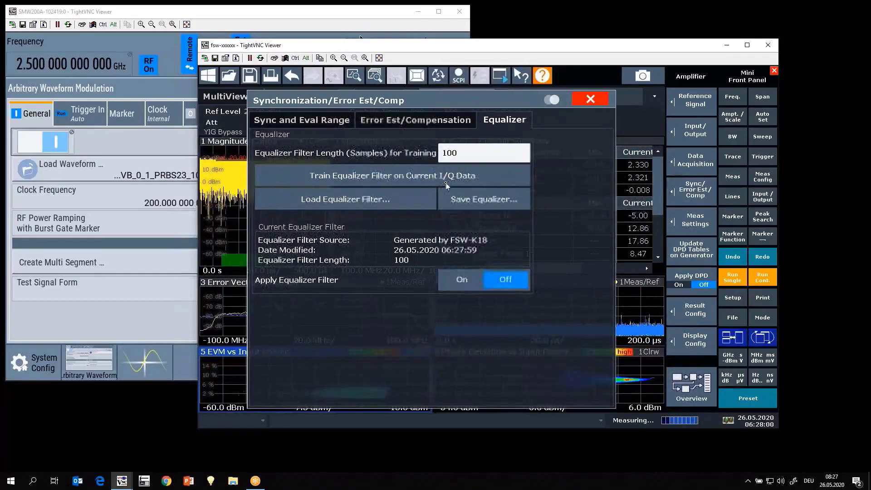
pyautogui.click(462, 280)
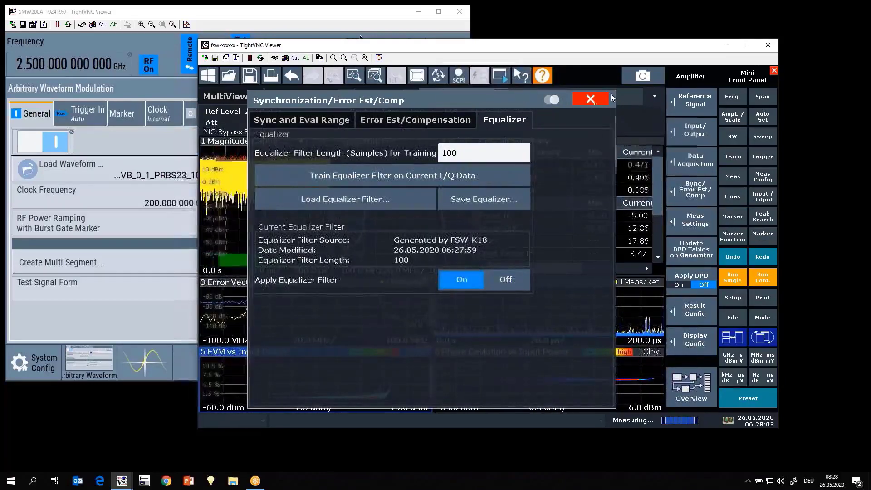
pyautogui.click(590, 99)
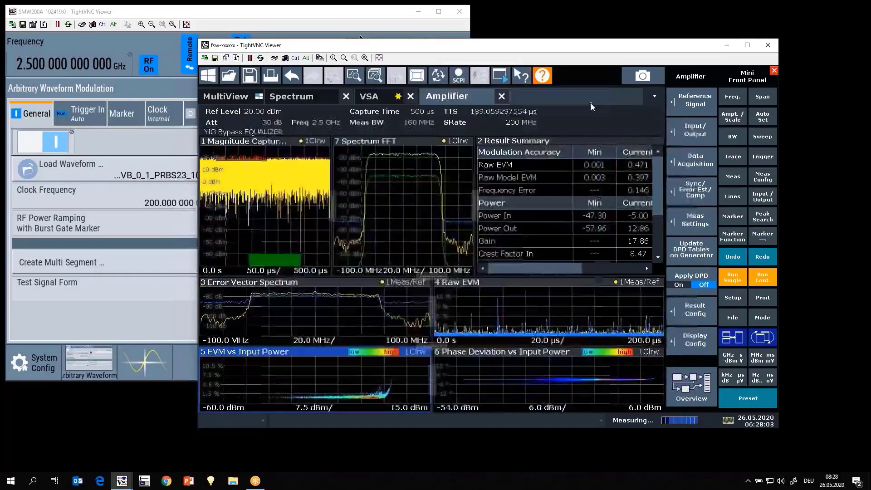
# Turn the VSA Equalizer State on so the 64QAM EVM RMS drops to about 0.45%.
pyautogui.click(373, 99)
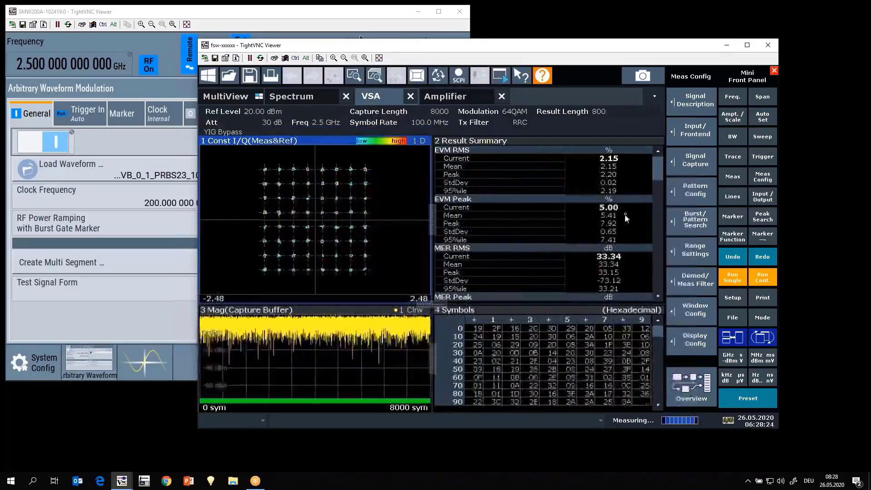
pyautogui.click(697, 279)
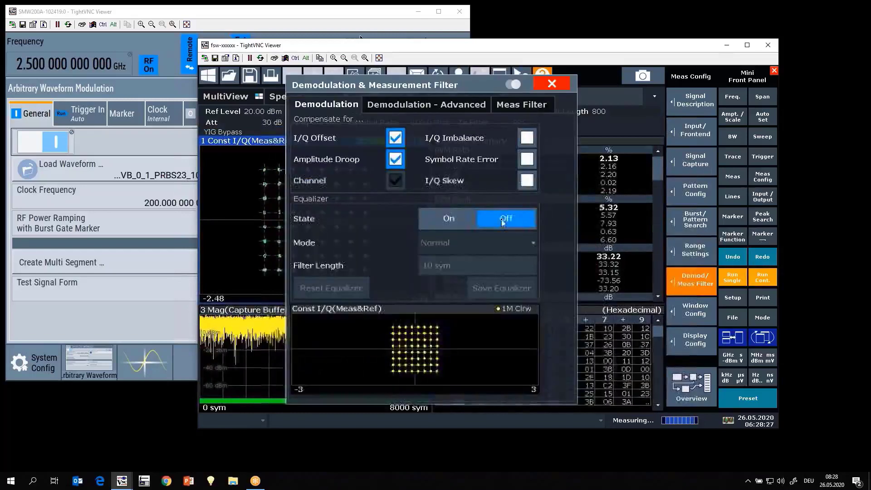
pyautogui.click(457, 217)
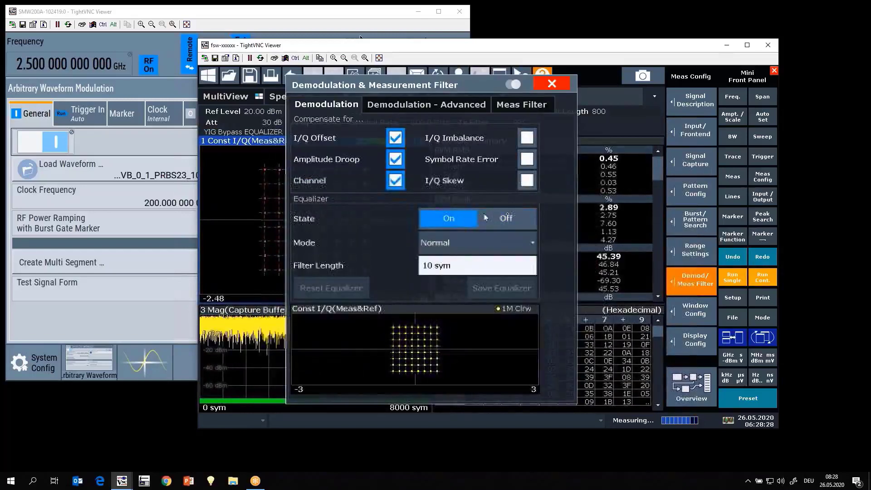
pyautogui.click(565, 84)
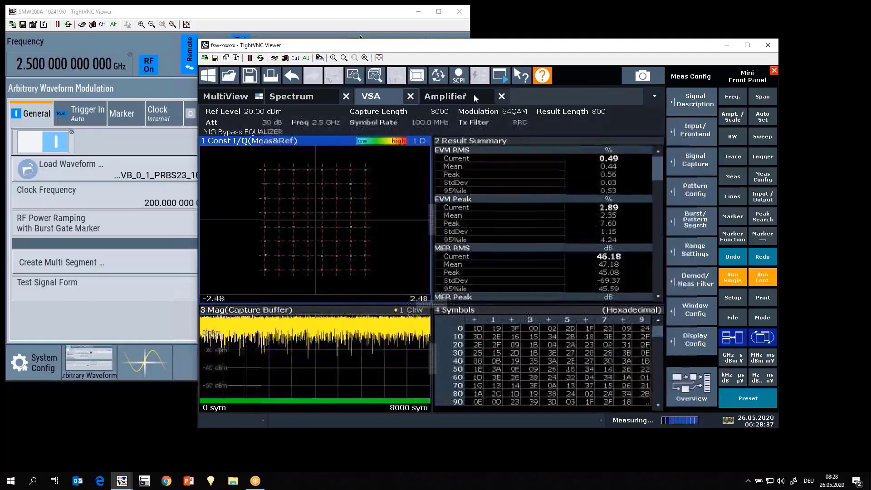
# In the Amplifier measurement, set Apply Equalizer Filter to Off so raw EVM returns to about 2.33%.
pyautogui.click(458, 95)
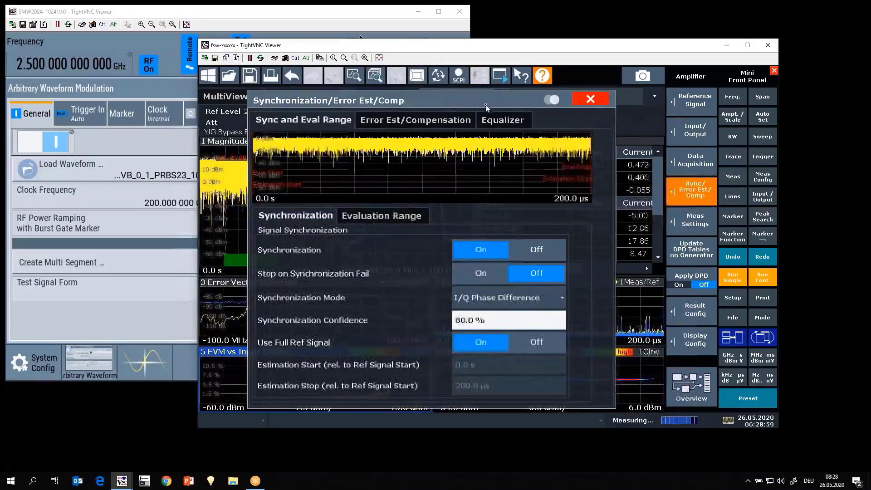
pyautogui.click(494, 121)
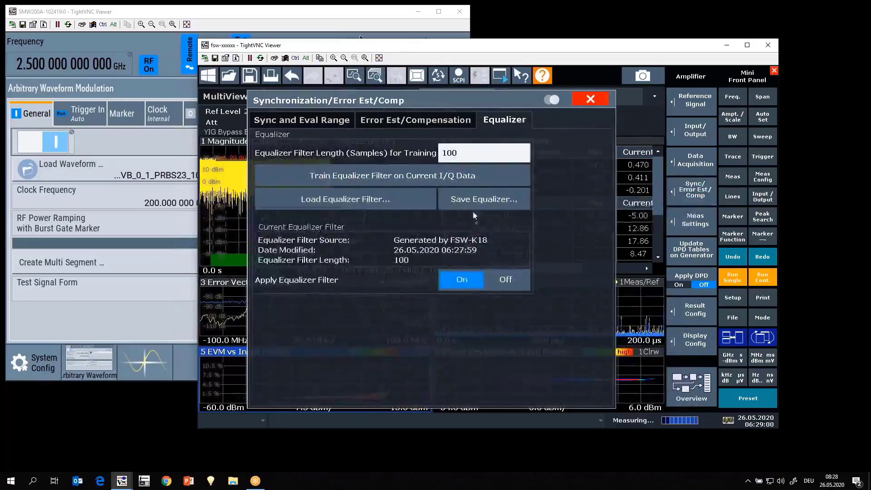
pyautogui.click(505, 281)
pyautogui.click(590, 101)
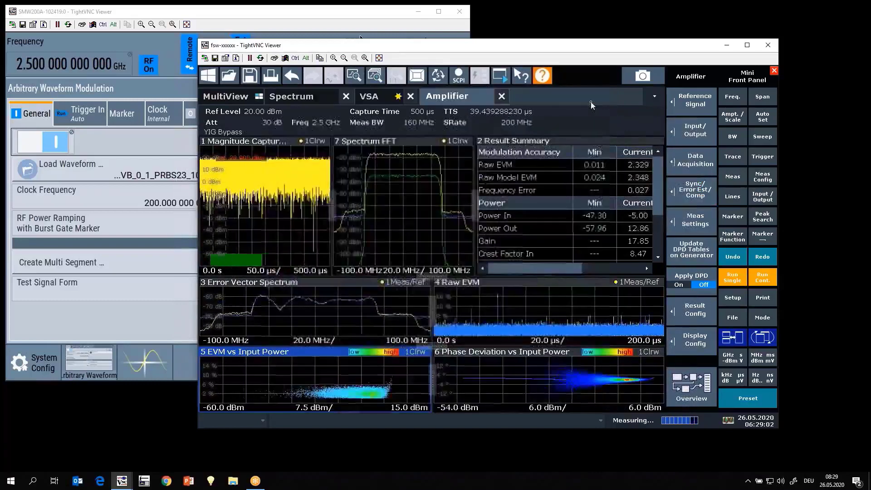
# Raise the generator RMS level to 3.0 dBm, pushing raw EVM to about 12.43%.
pyautogui.click(731, 117)
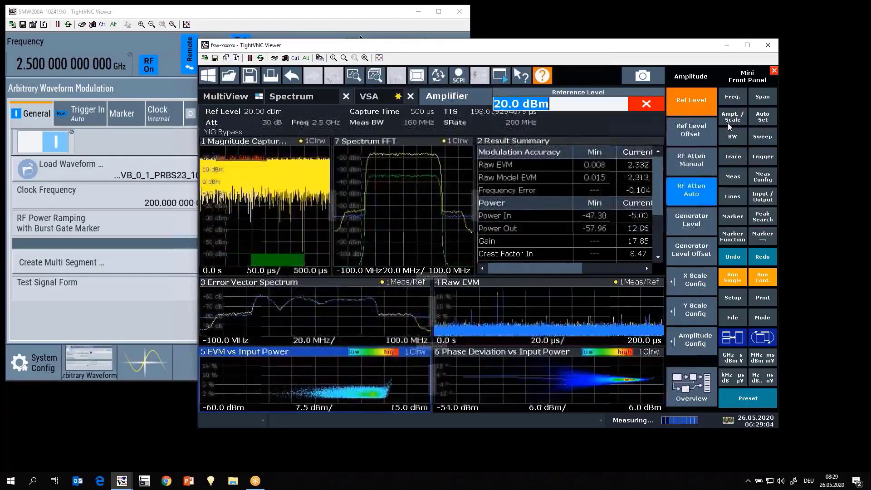
pyautogui.click(698, 223)
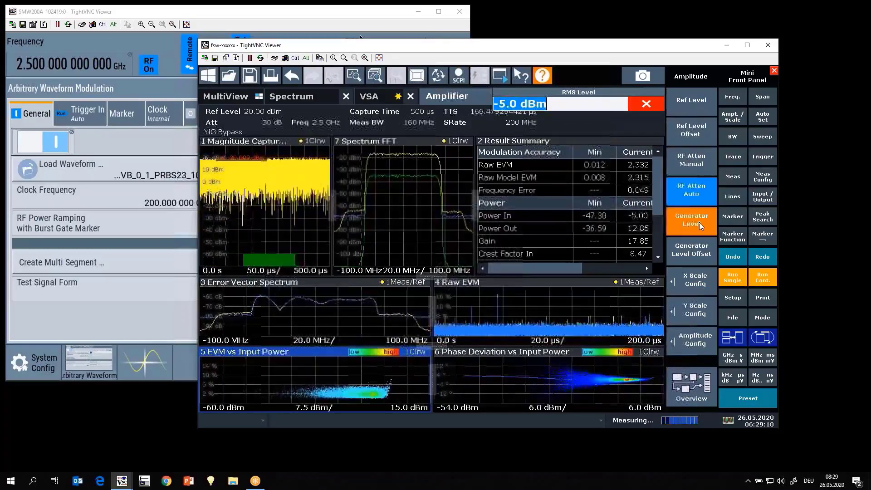
pyautogui.press('Return')
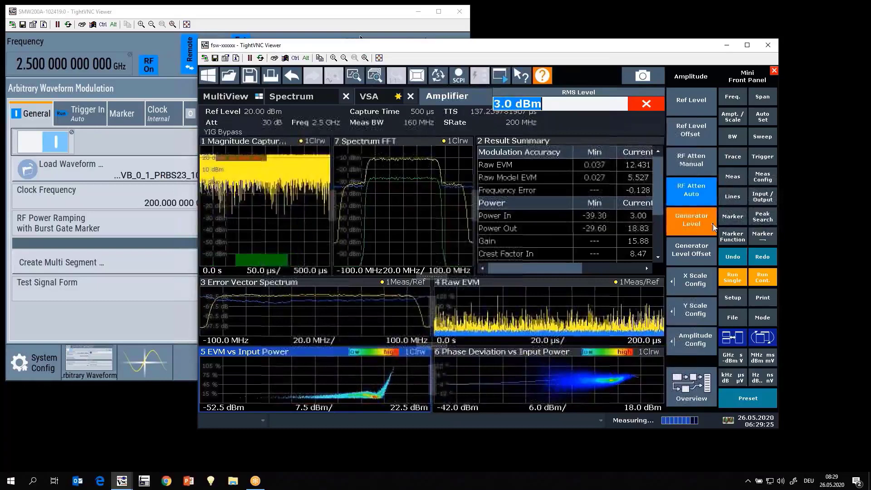
pyautogui.press('Escape')
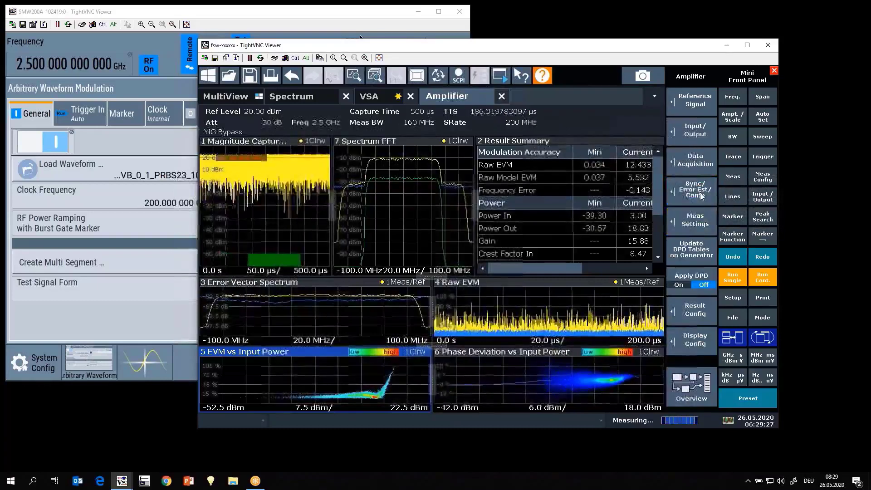
# Retrain the equalizer filter on current I/Q data at 3.0 dBm, apply it briefly, then switch it off.
pyautogui.click(702, 196)
pyautogui.click(503, 120)
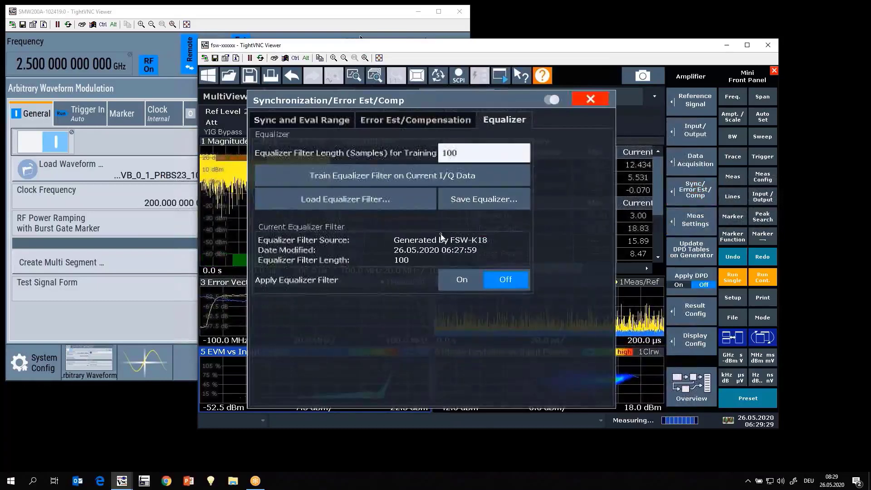
pyautogui.click(440, 175)
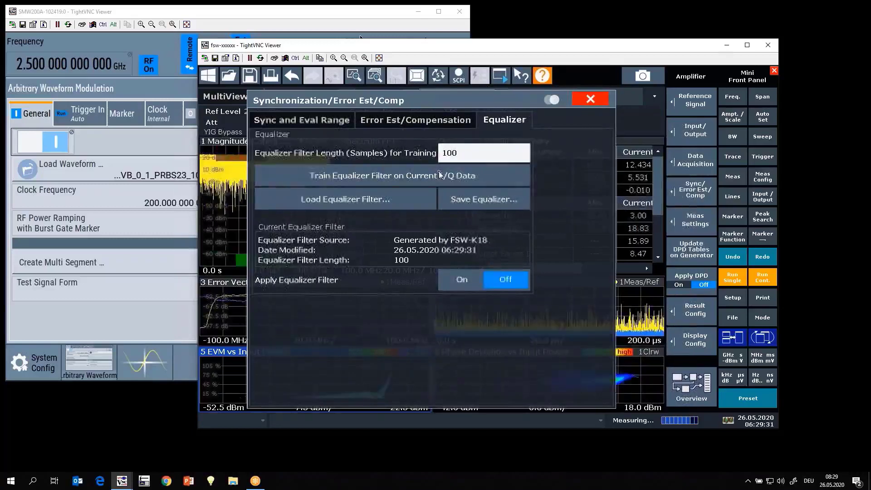
pyautogui.click(460, 287)
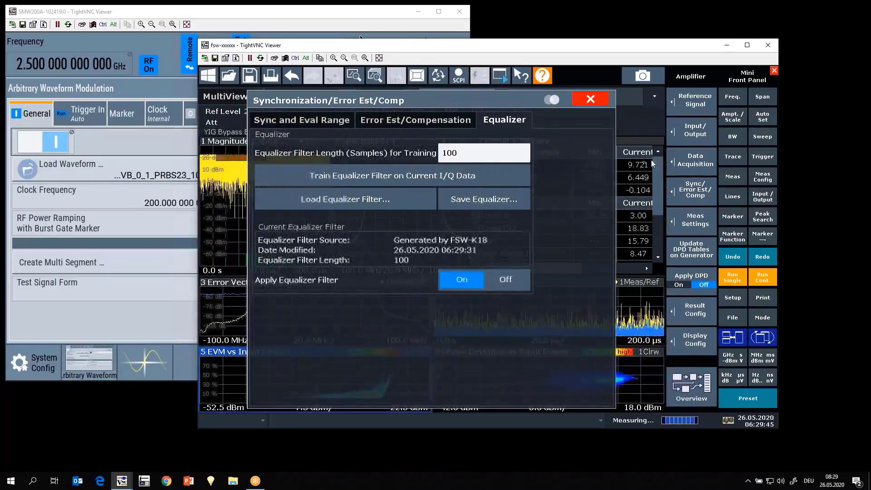
pyautogui.click(511, 279)
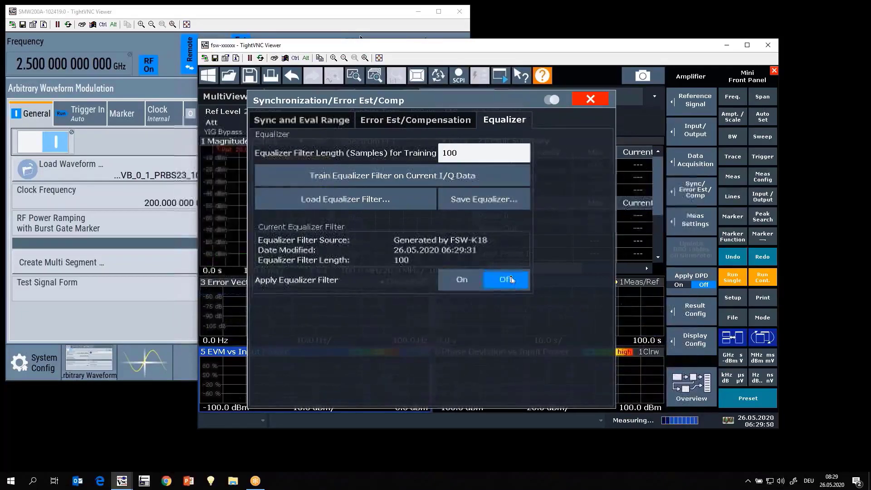
pyautogui.click(589, 101)
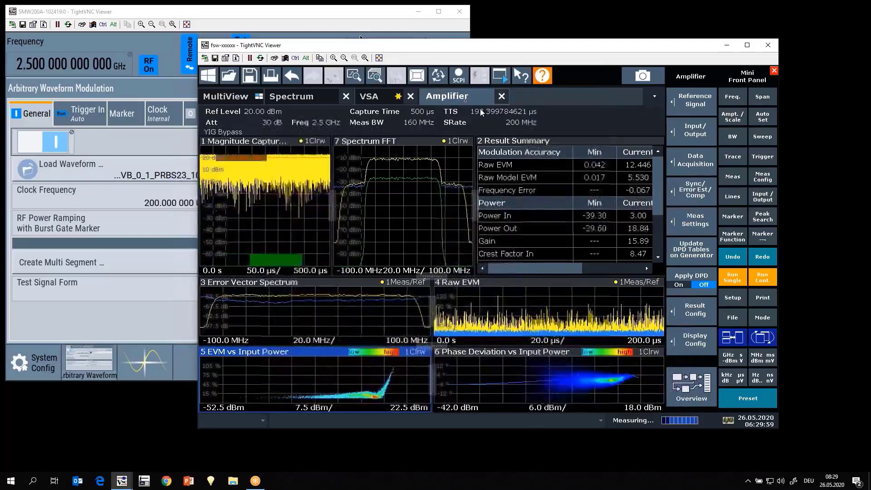
# Replace the Raw EVM result window with an AM/AM plot using SmartGrid.
pyautogui.click(416, 75)
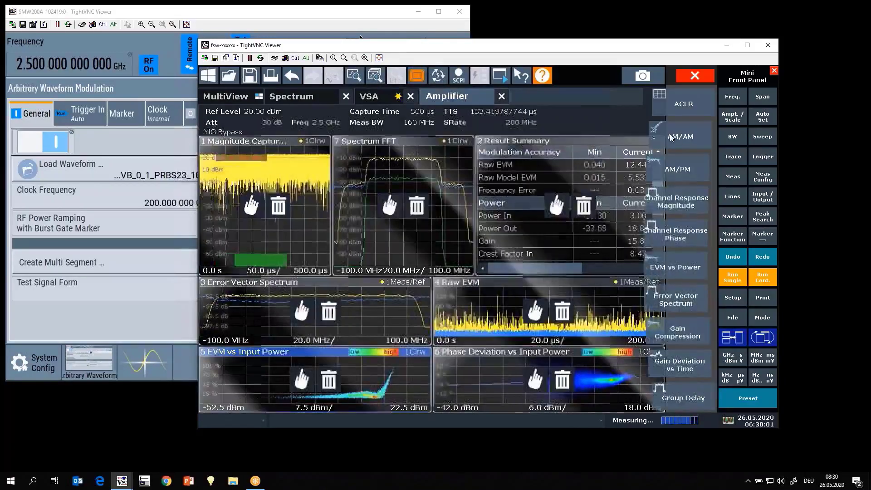
pyautogui.moveTo(670, 138); pyautogui.dragTo(524, 295)
pyautogui.click(709, 75)
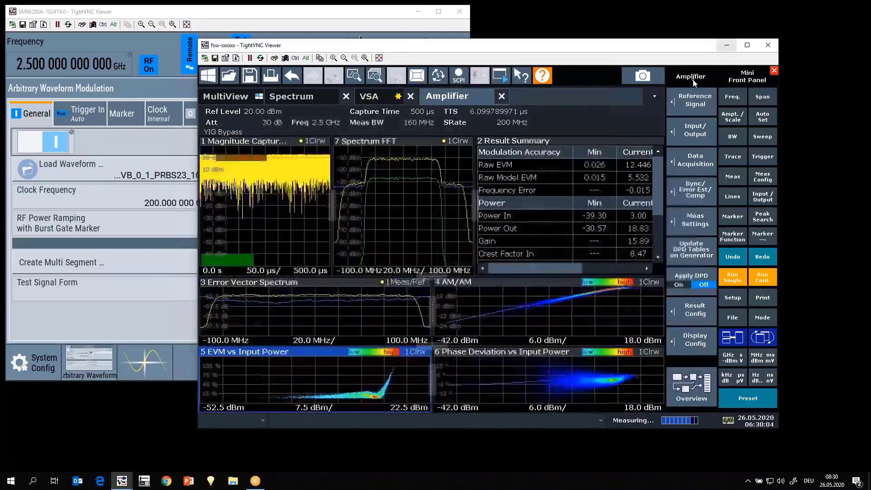
# View the AM/AM and Phase Deviation vs Input Power plots full-size, then restore both to the layout.
pyautogui.doubleClick(573, 310)
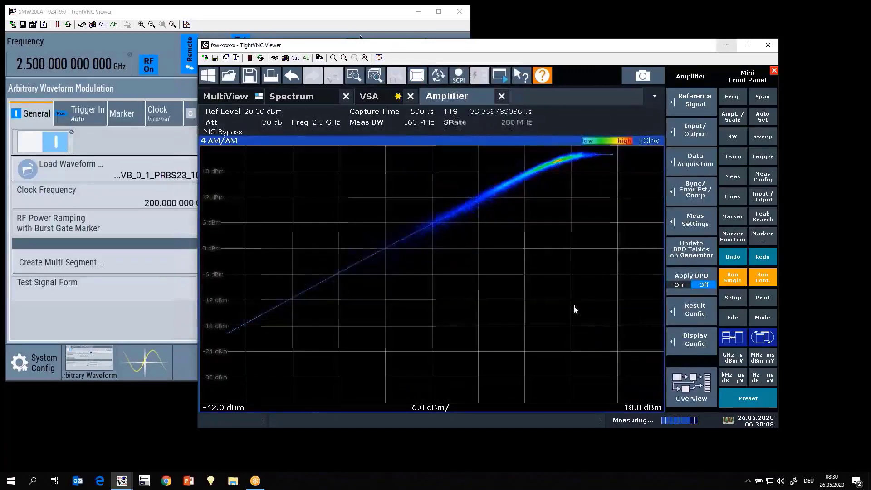
pyautogui.doubleClick(574, 309)
pyautogui.doubleClick(576, 396)
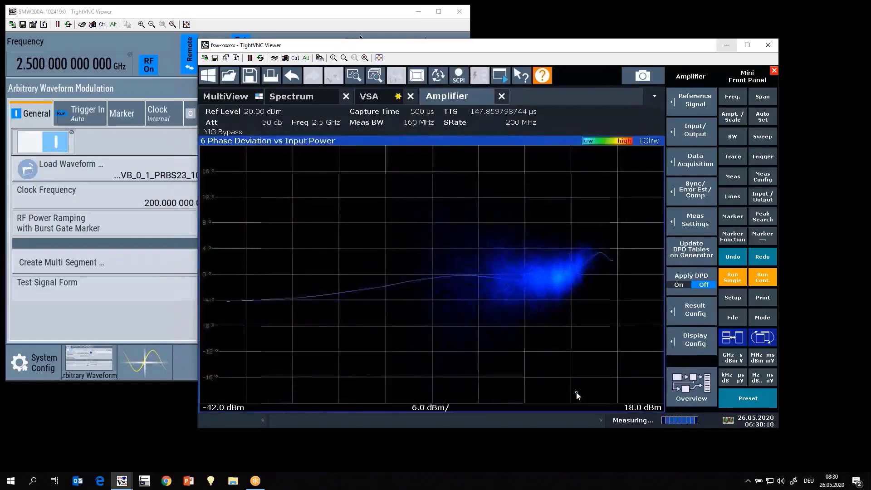
pyautogui.doubleClick(577, 396)
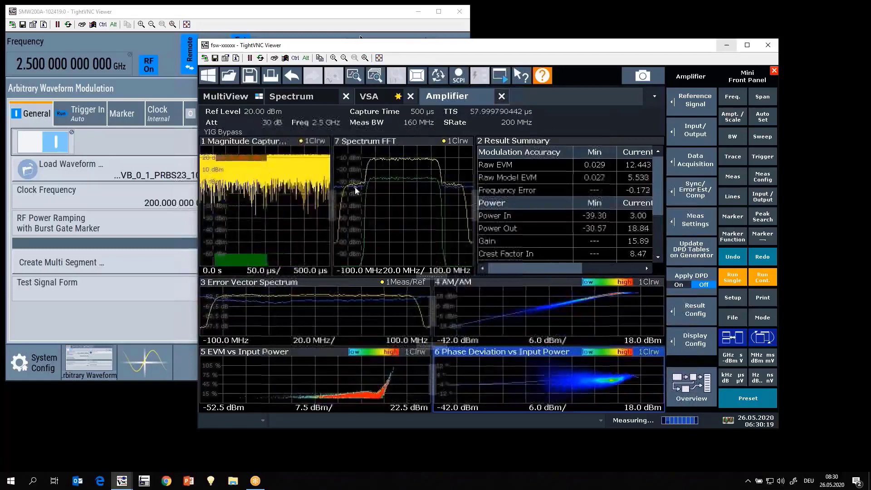
pyautogui.doubleClick(324, 385)
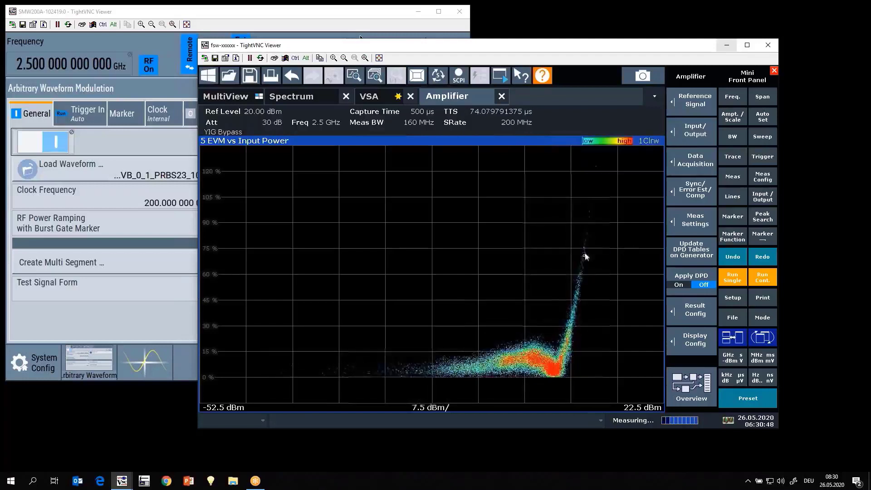
pyautogui.doubleClick(531, 273)
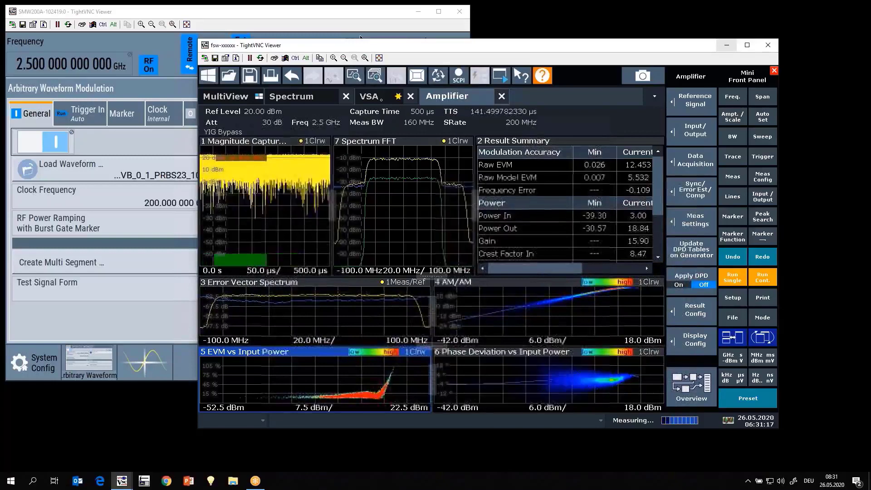
# Set the VSA Equalizer State to Off, leaving the compressed 64QAM at about 8.7% EVM RMS.
pyautogui.click(381, 97)
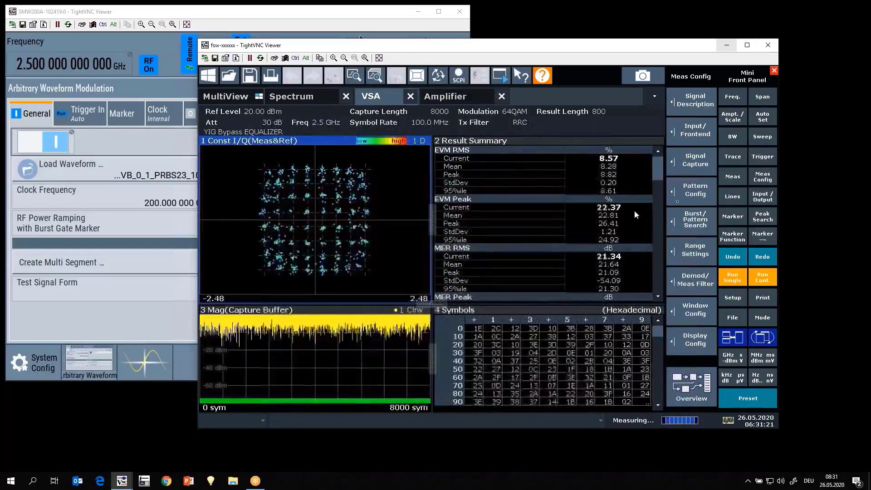
pyautogui.click(695, 279)
pyautogui.click(520, 219)
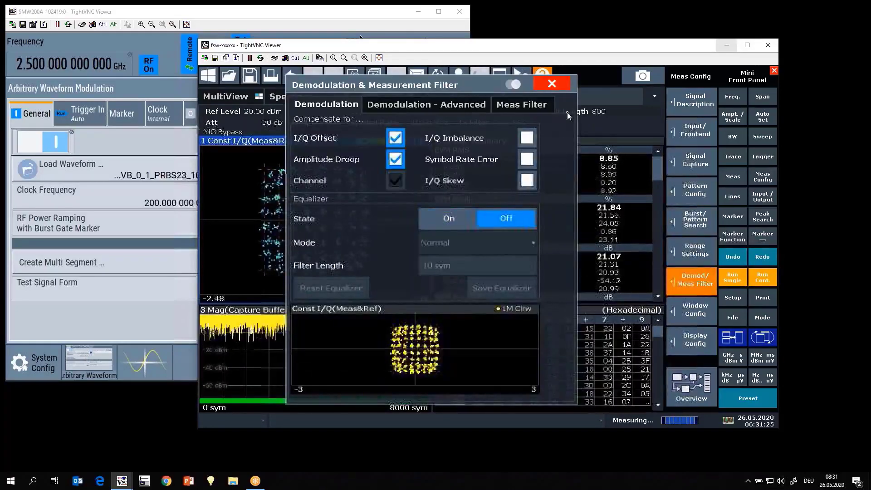
pyautogui.click(554, 87)
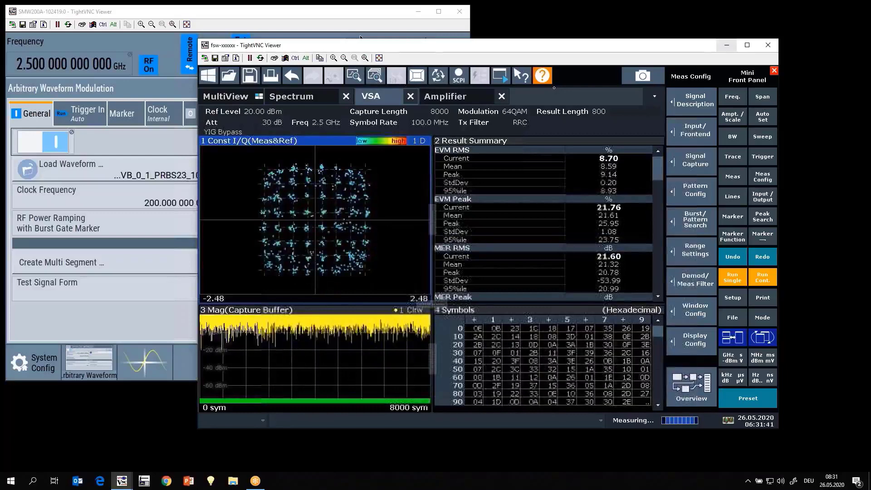
# Run a single VSA measurement over 10 result ranges, giving about 8.58% EVM RMS and 21.33 dB MER.
pyautogui.click(453, 98)
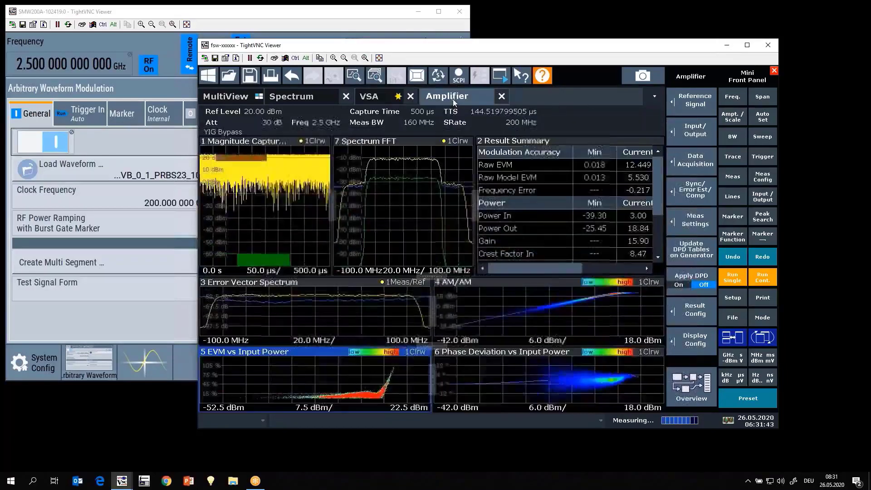
pyautogui.click(377, 95)
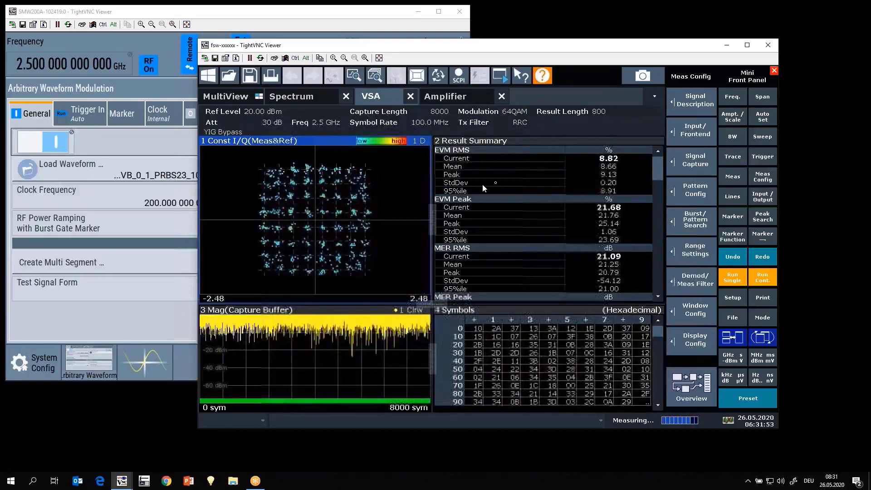
pyautogui.click(729, 280)
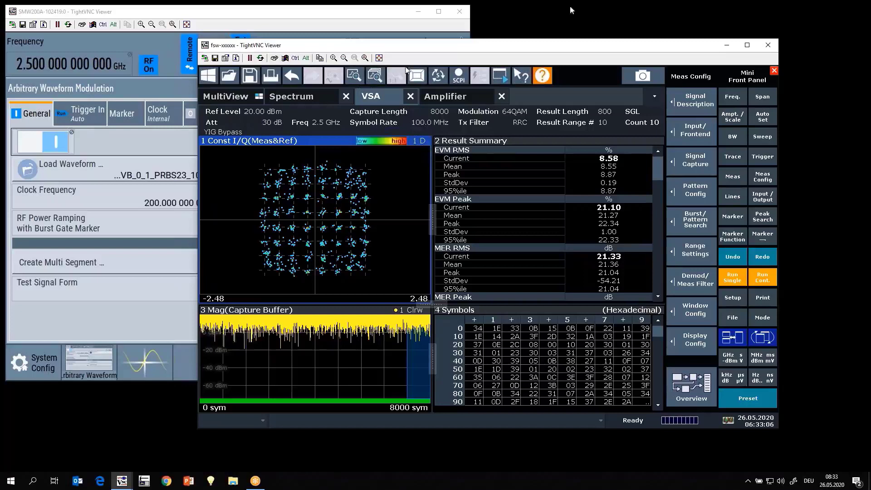
# Check the Known Data tab of the VSA signal description, then close it.
pyautogui.click(691, 96)
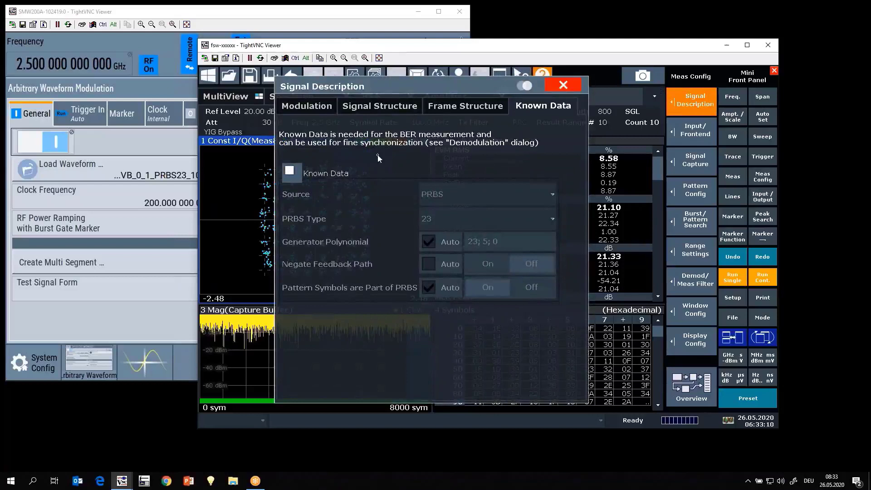
pyautogui.click(568, 85)
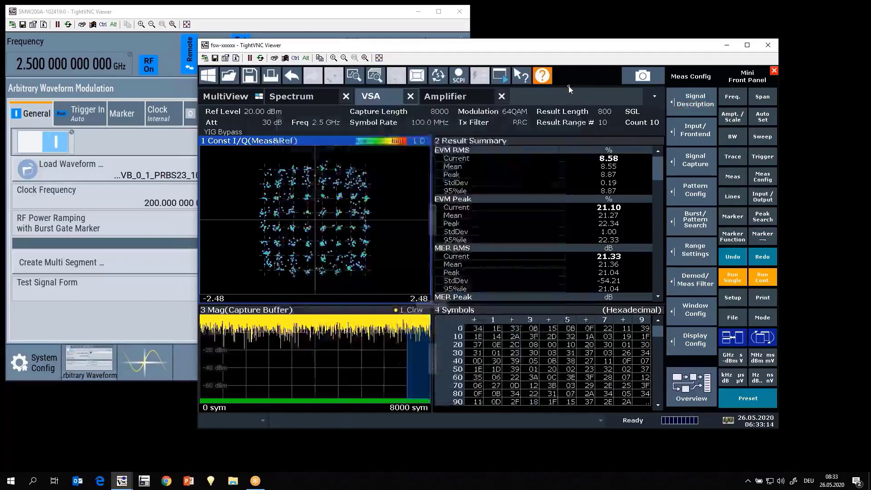
pyautogui.click(472, 98)
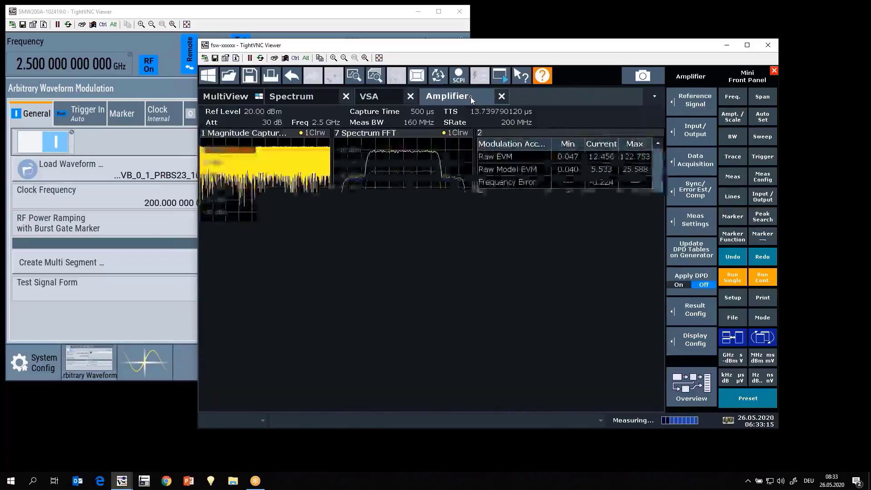